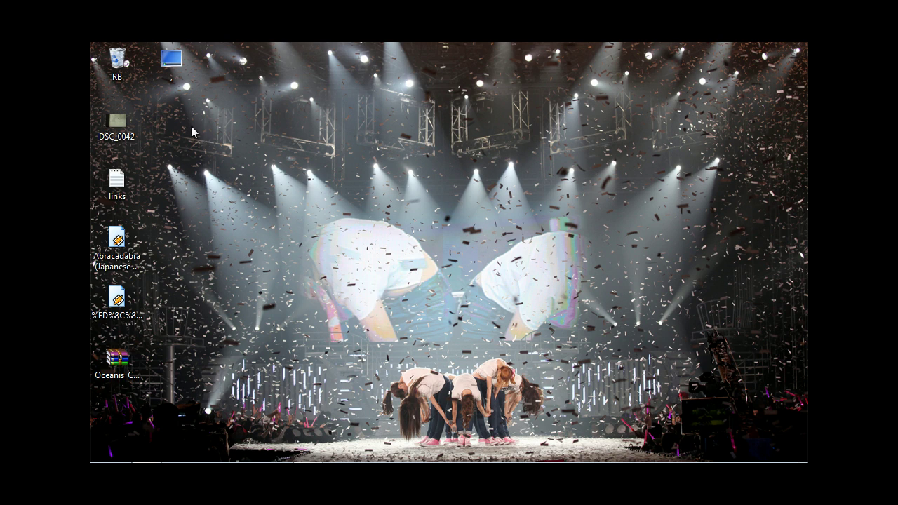
Extract the Oceanis archive onto the desktop with Extract Here
{"action": "double_click", "coordinate": [171, 60]}
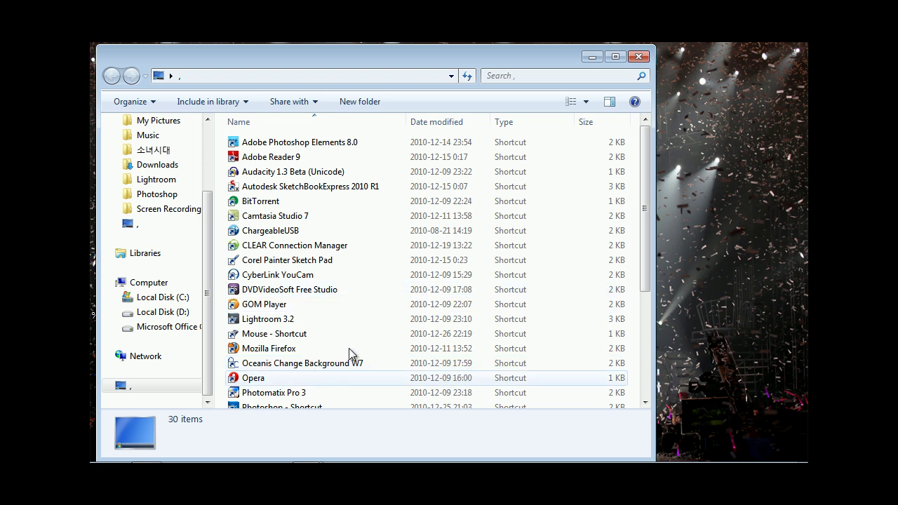
{"action": "left_click", "coordinate": [639, 57]}
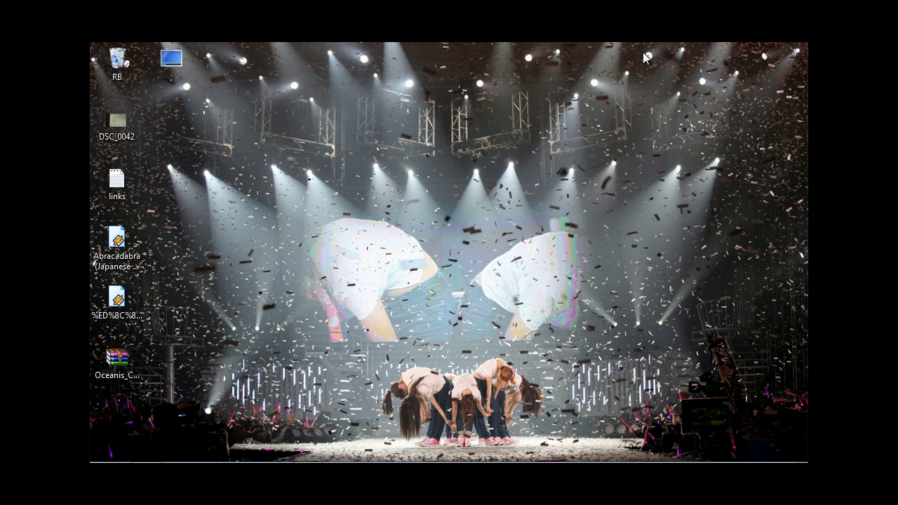
{"action": "right_click", "coordinate": [127, 351]}
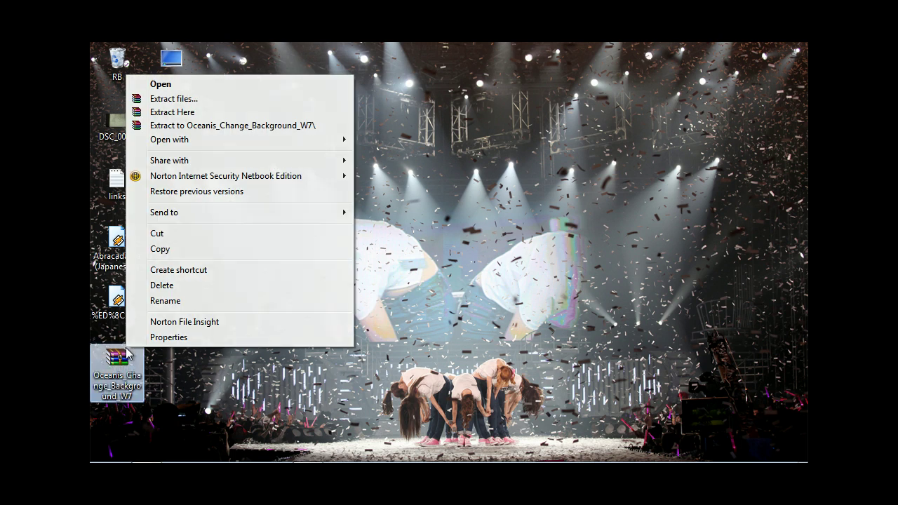
{"action": "left_click", "coordinate": [185, 112]}
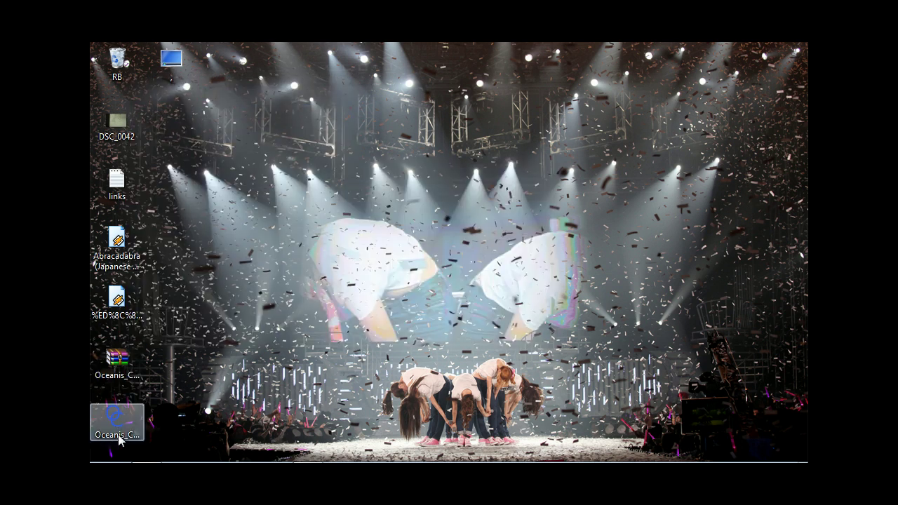
Move the new Oceanis_Change_Background_W7 shortcut next to the Oceanis archive
{"action": "left_click", "coordinate": [118, 435]}
{"action": "left_click_drag", "start_coordinate": [106, 444], "coordinate": [162, 384]}
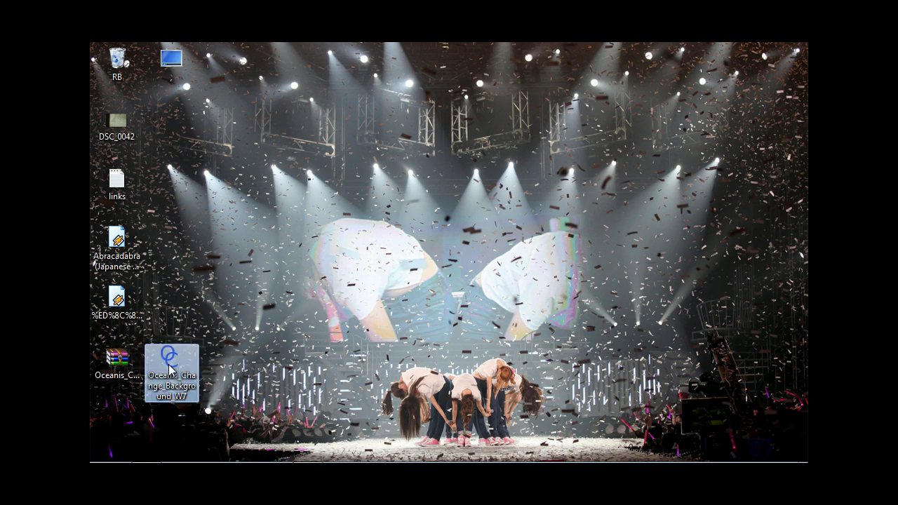
{"action": "left_click", "coordinate": [269, 370]}
{"action": "mouse_move", "coordinate": [396, 460]}
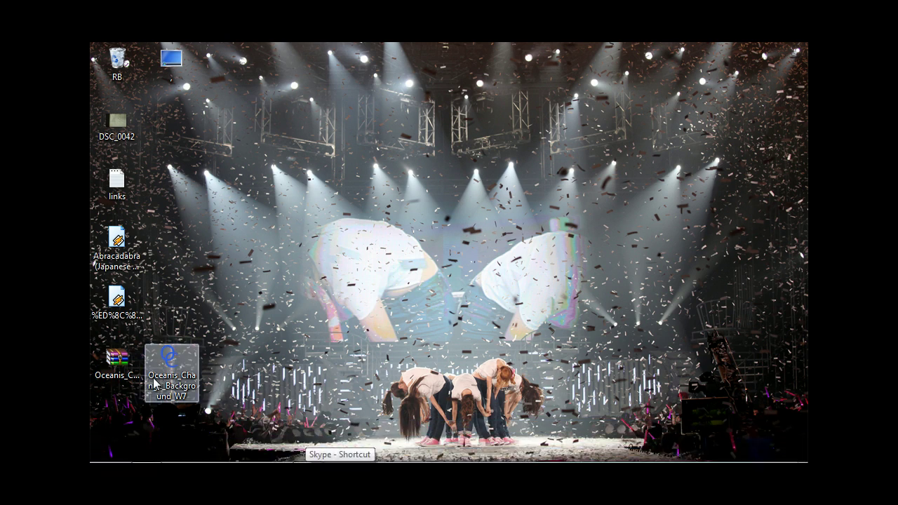
{"action": "mouse_move", "coordinate": [269, 461]}
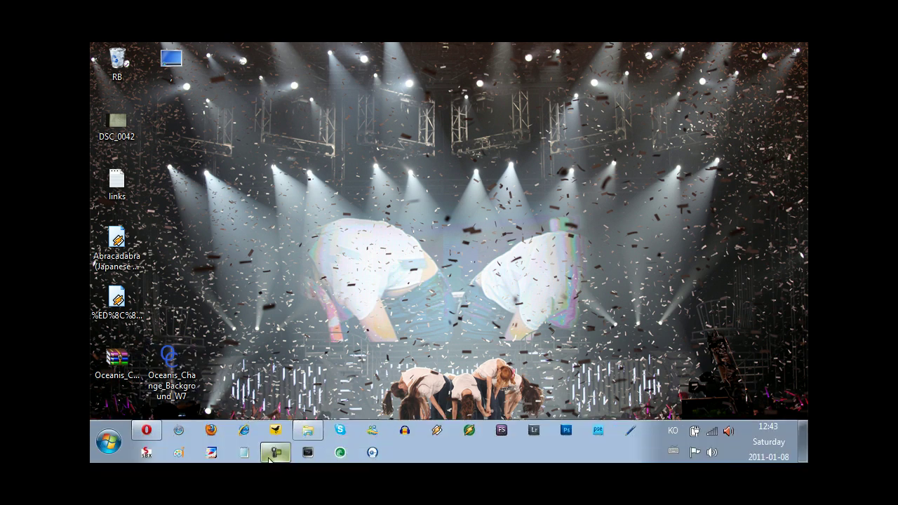
Close the sevenforums Oceanis tutorial tab in Opera and minimise the browser
{"action": "left_click", "coordinate": [140, 438]}
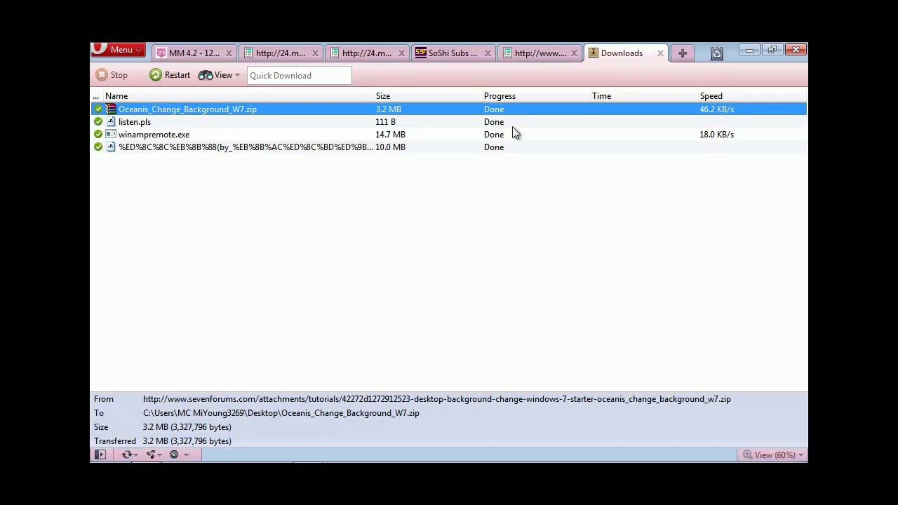
{"action": "left_click", "coordinate": [523, 52]}
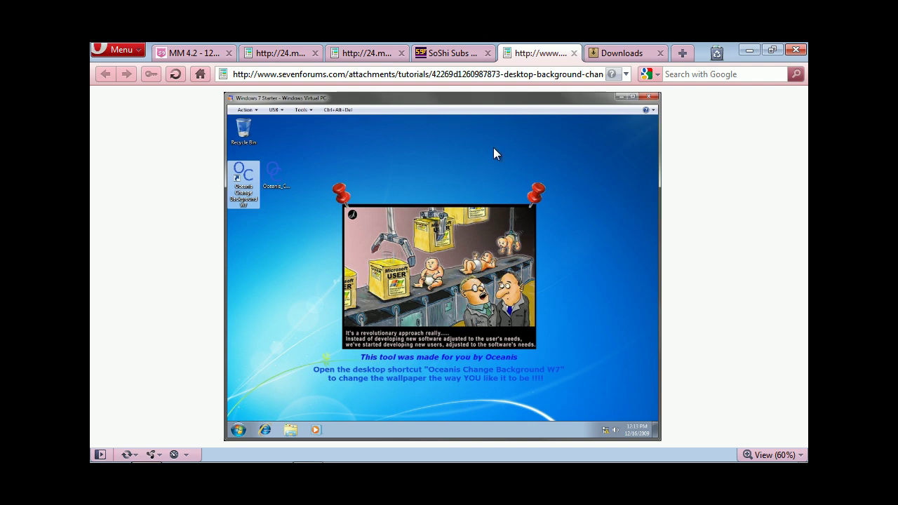
{"action": "left_click", "coordinate": [574, 54]}
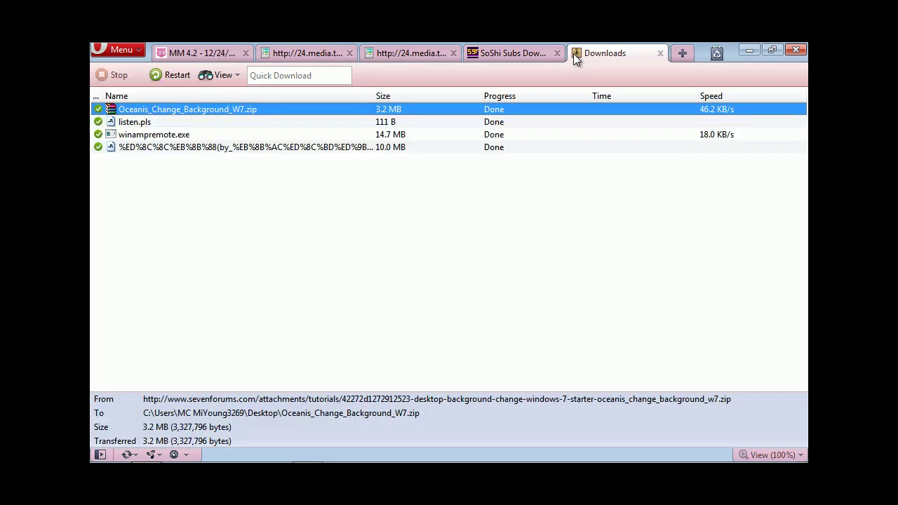
{"action": "left_click", "coordinate": [749, 51]}
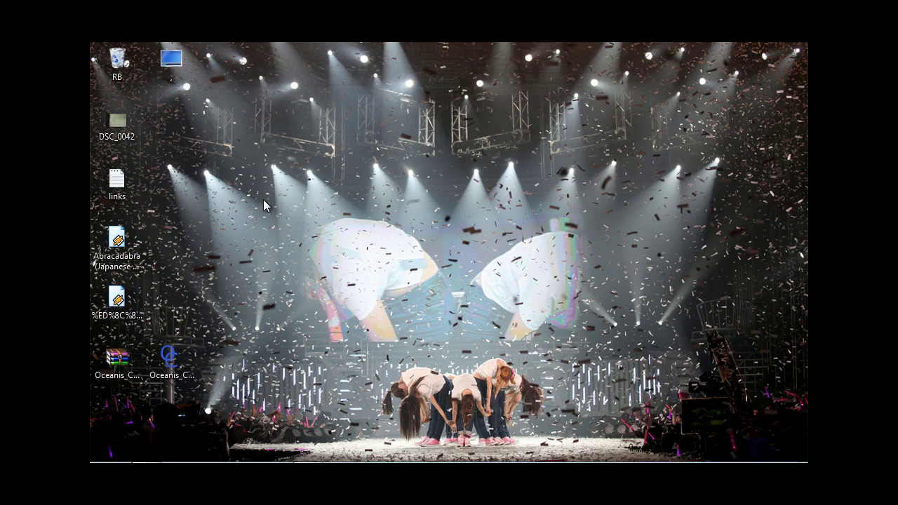
{"action": "double_click", "coordinate": [169, 71]}
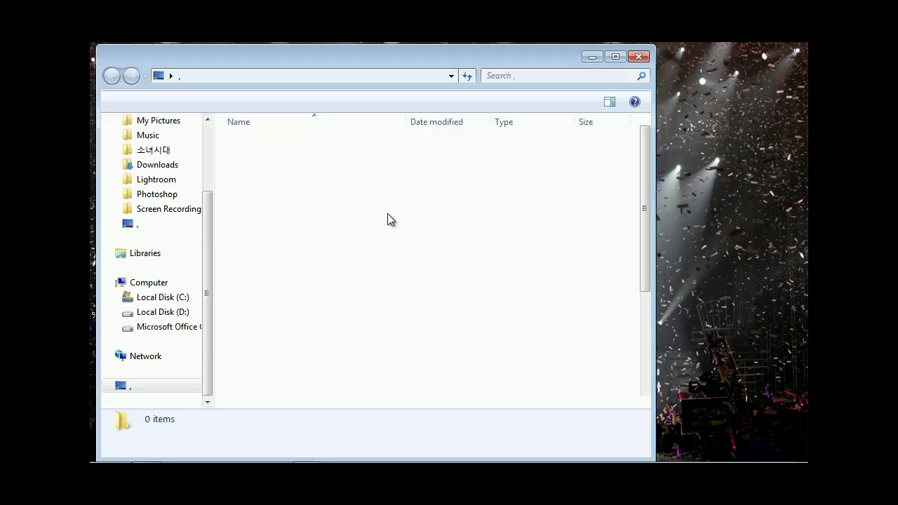
{"action": "left_click", "coordinate": [278, 364]}
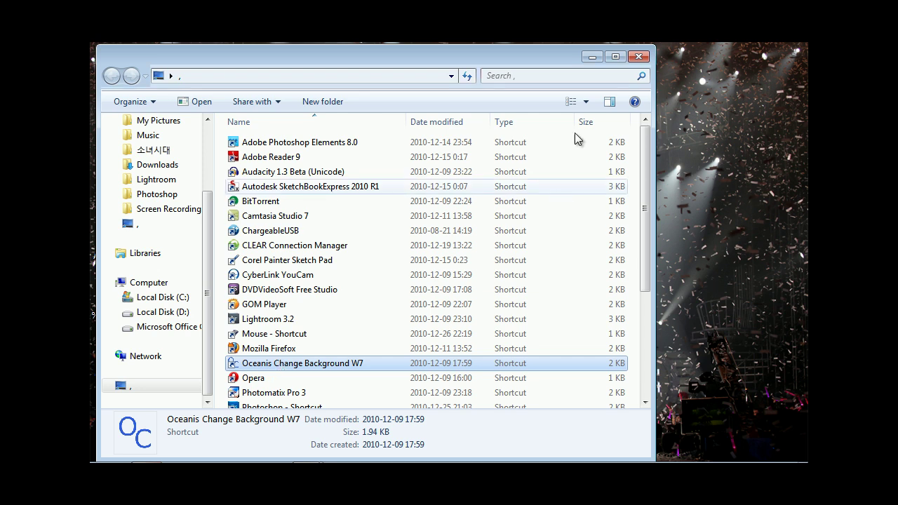
{"action": "left_click", "coordinate": [638, 58]}
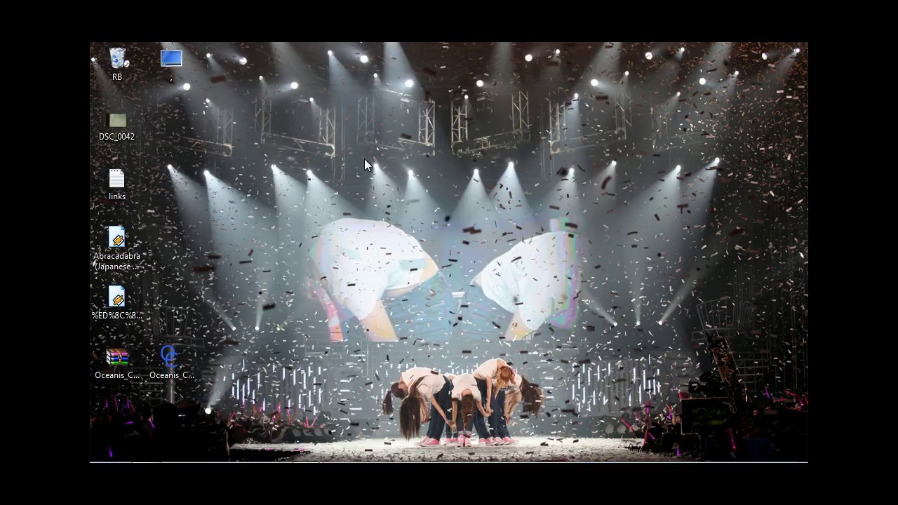
Launch Oceanis Change Background W7 and keep My Pictures as the picture location
{"action": "double_click", "coordinate": [169, 377]}
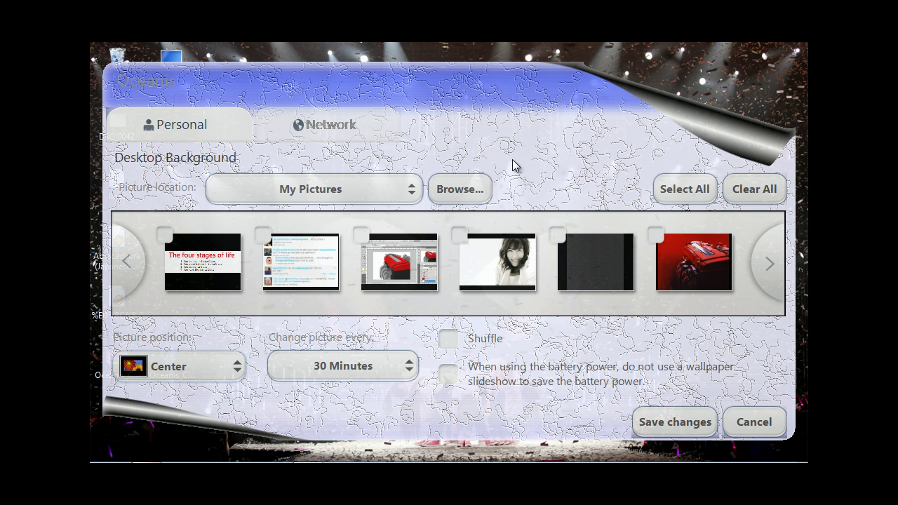
{"action": "left_click", "coordinate": [411, 193]}
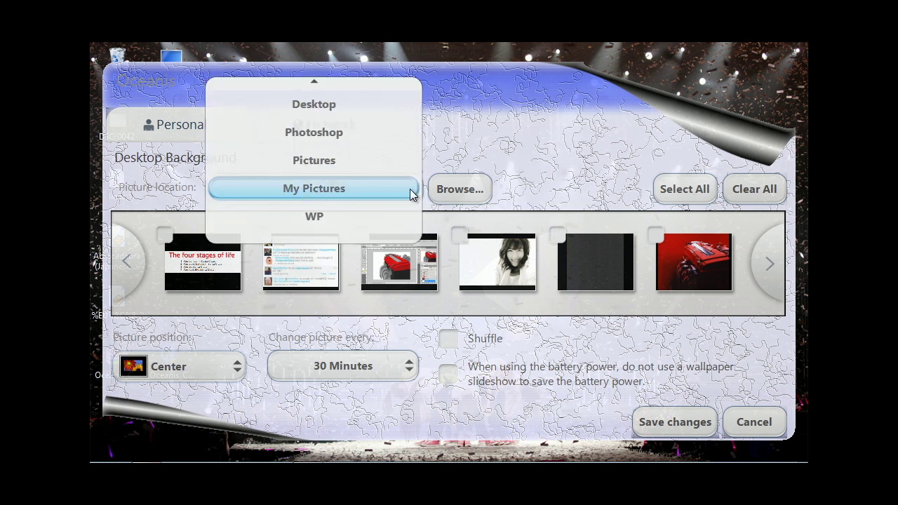
{"action": "left_click", "coordinate": [517, 180]}
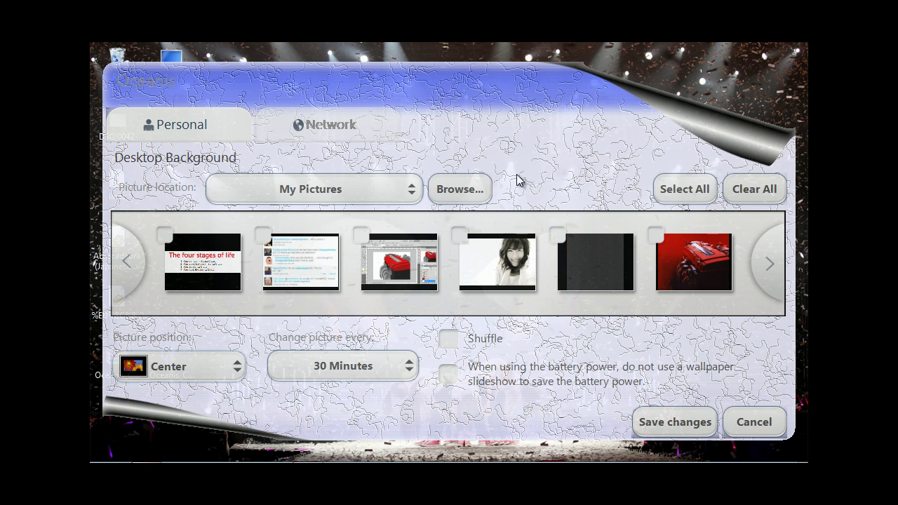
Scroll the thumbnail strip forward to the SNSDFATConcertn150wp.png concert photo
{"action": "left_click", "coordinate": [774, 273]}
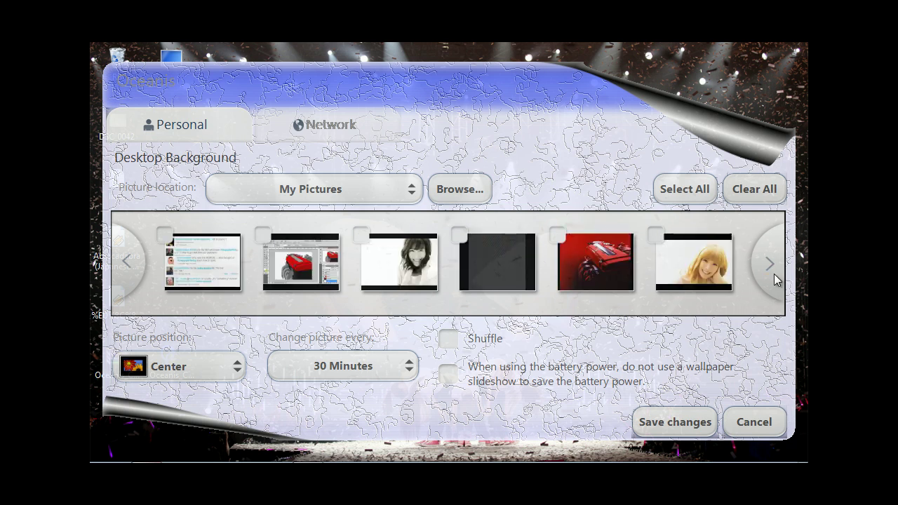
{"action": "left_click", "coordinate": [140, 287]}
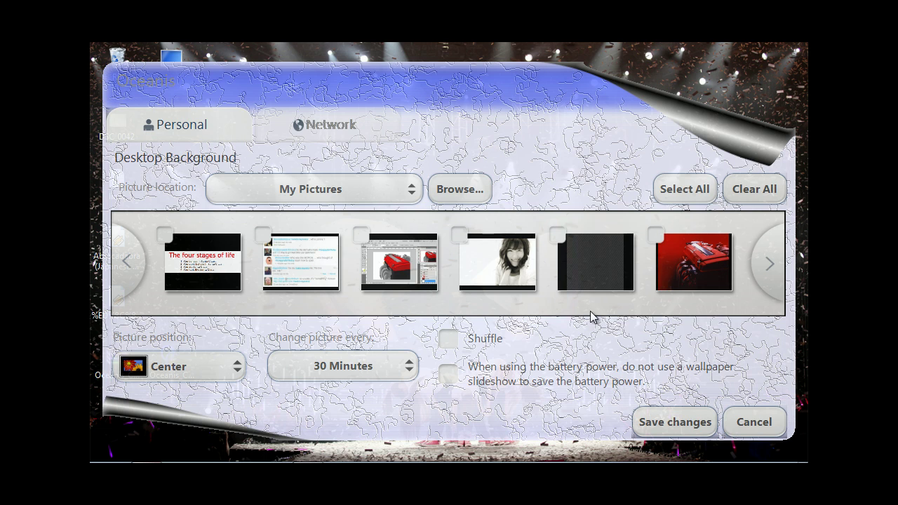
{"action": "left_click", "coordinate": [771, 264]}
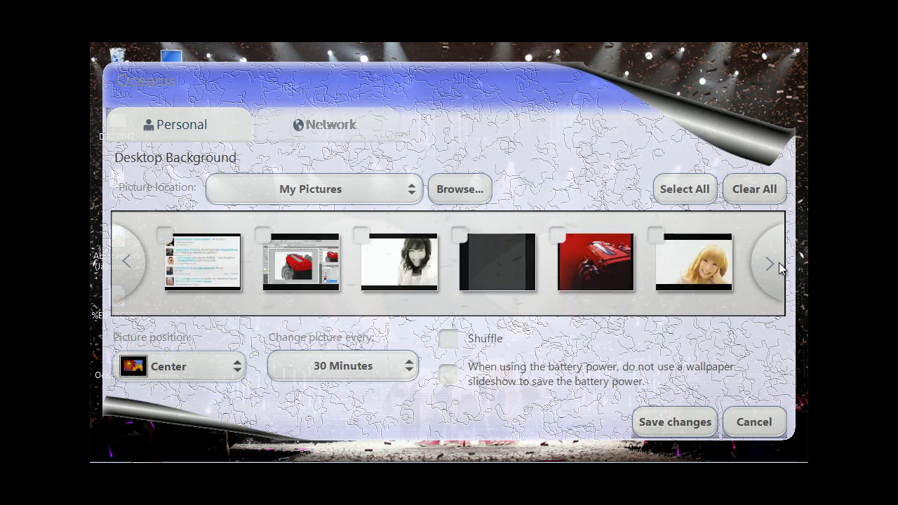
{"action": "left_click", "coordinate": [772, 264]}
{"action": "left_click", "coordinate": [772, 264]}
{"action": "left_click", "coordinate": [772, 264]}
{"action": "left_click", "coordinate": [772, 264]}
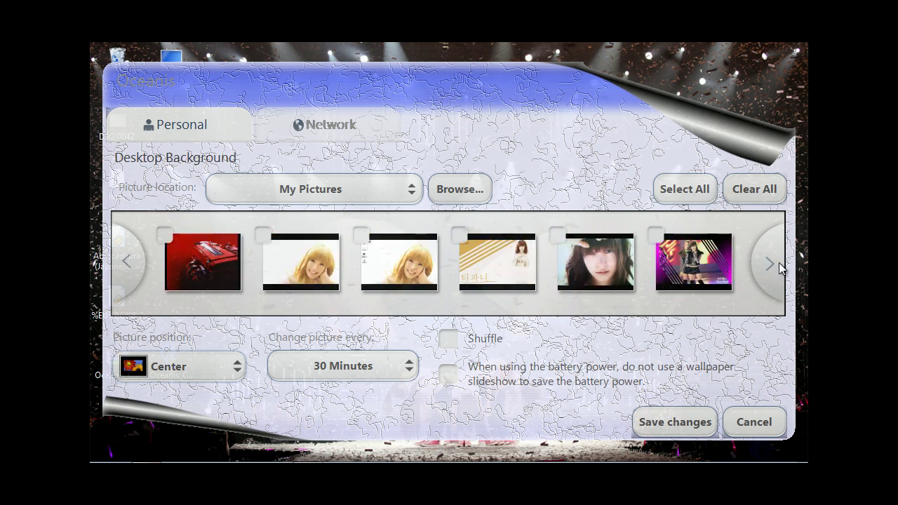
{"action": "left_click", "coordinate": [772, 264]}
{"action": "left_click", "coordinate": [772, 264]}
{"action": "left_click", "coordinate": [772, 263]}
{"action": "left_click", "coordinate": [779, 264]}
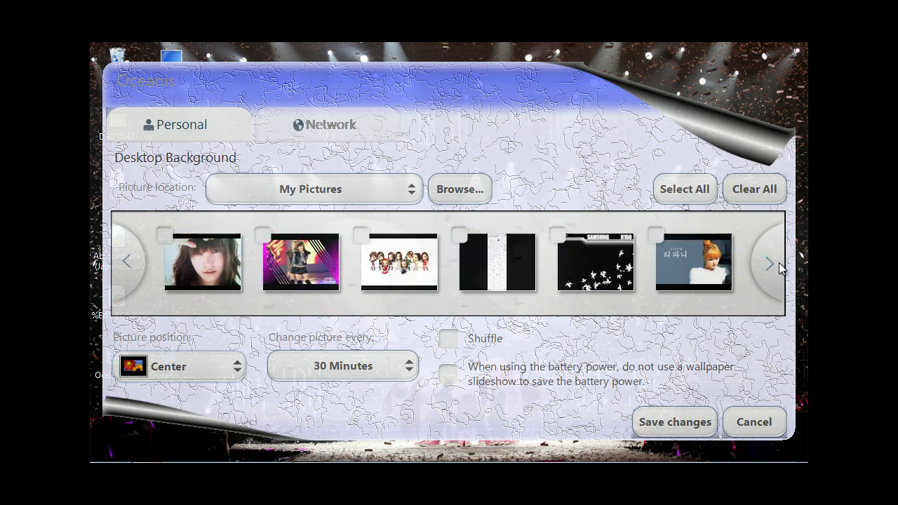
{"action": "left_click", "coordinate": [779, 265]}
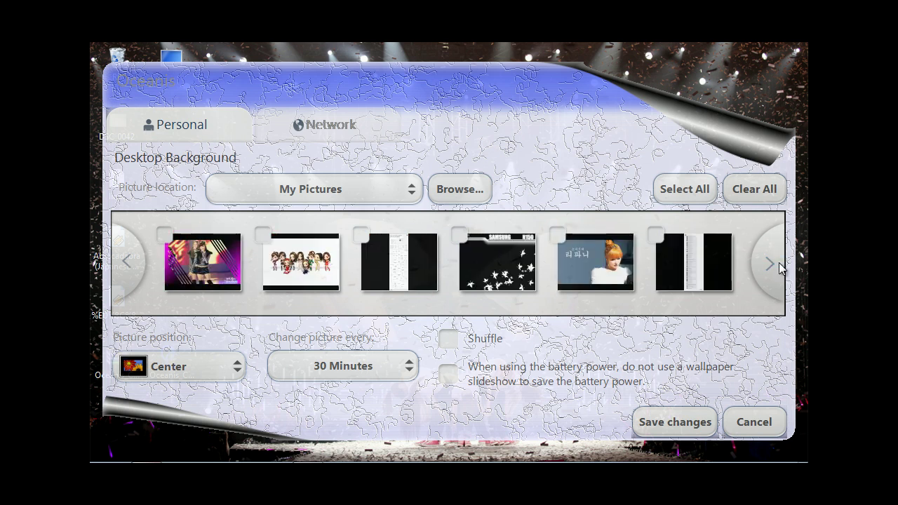
{"action": "left_click", "coordinate": [772, 264]}
{"action": "left_click", "coordinate": [779, 264]}
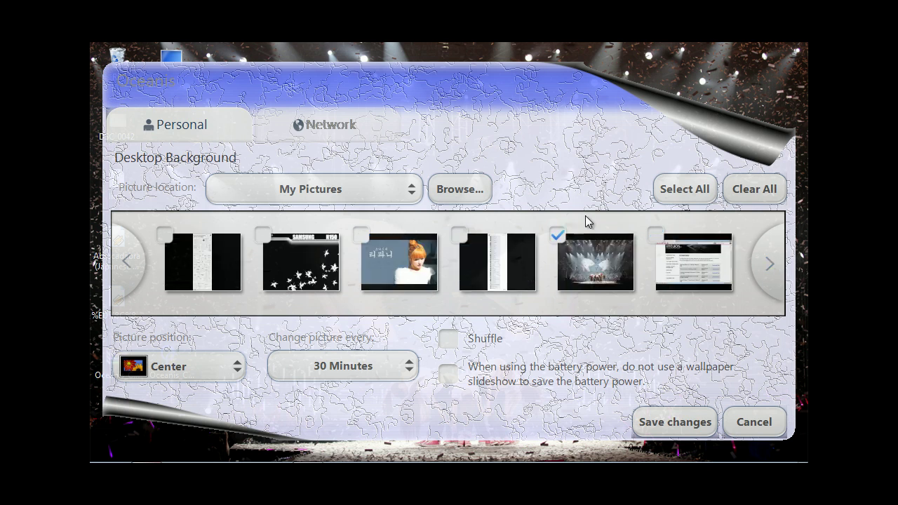
Keep the concert photo ticked and pick the orange-haired woman picture as wallpaper
{"action": "left_click", "coordinate": [558, 236]}
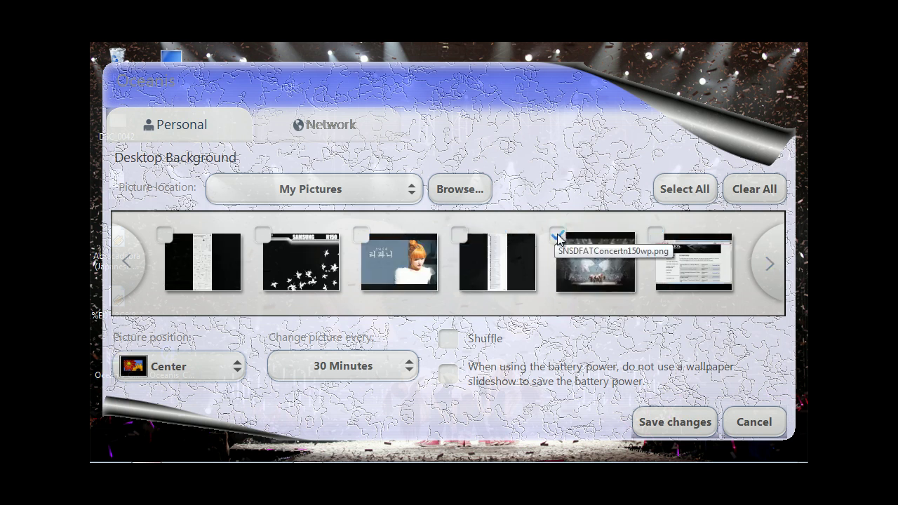
{"action": "left_click", "coordinate": [558, 237]}
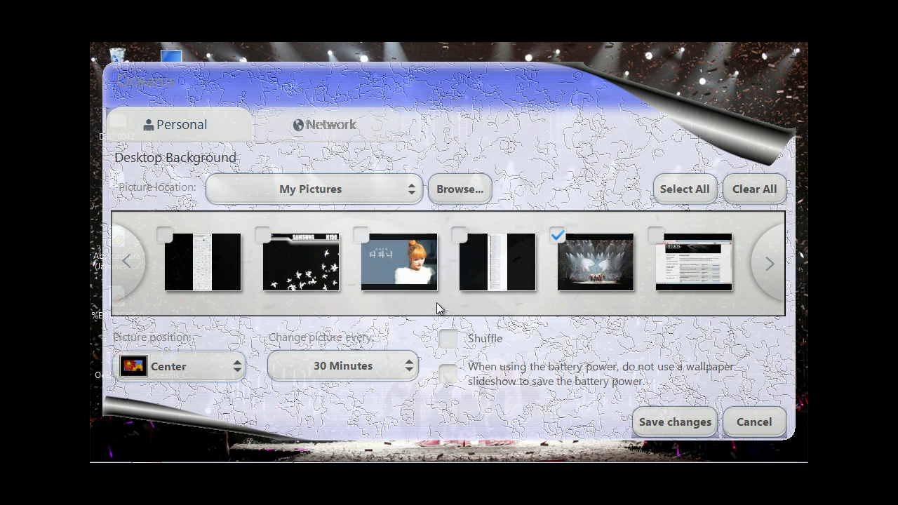
{"action": "left_click", "coordinate": [392, 251]}
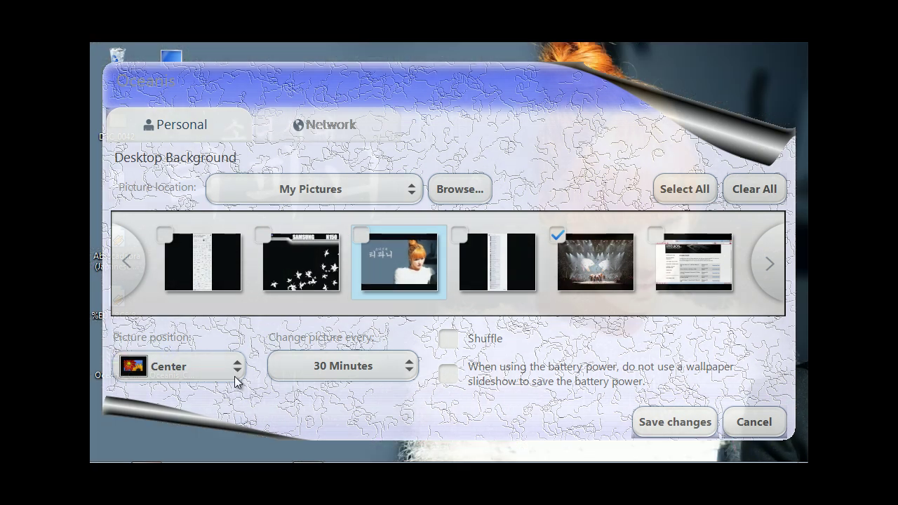
Try the Fill and Fit picture positions, then settle on Center
{"action": "left_click", "coordinate": [207, 379]}
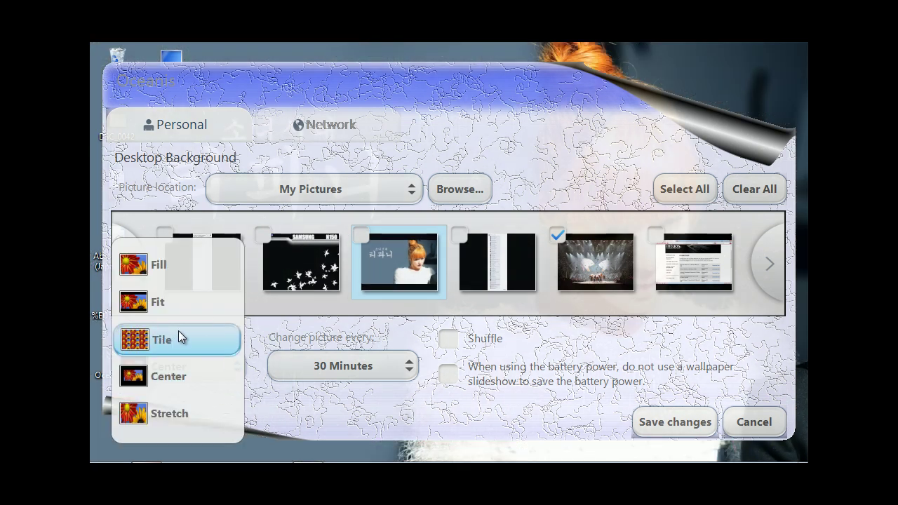
{"action": "left_click", "coordinate": [180, 258]}
{"action": "left_click", "coordinate": [194, 367]}
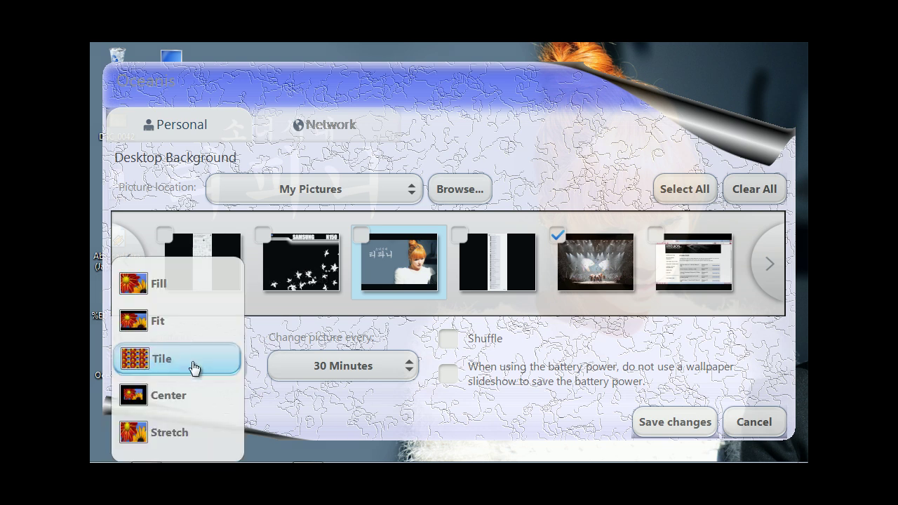
{"action": "left_click", "coordinate": [194, 328]}
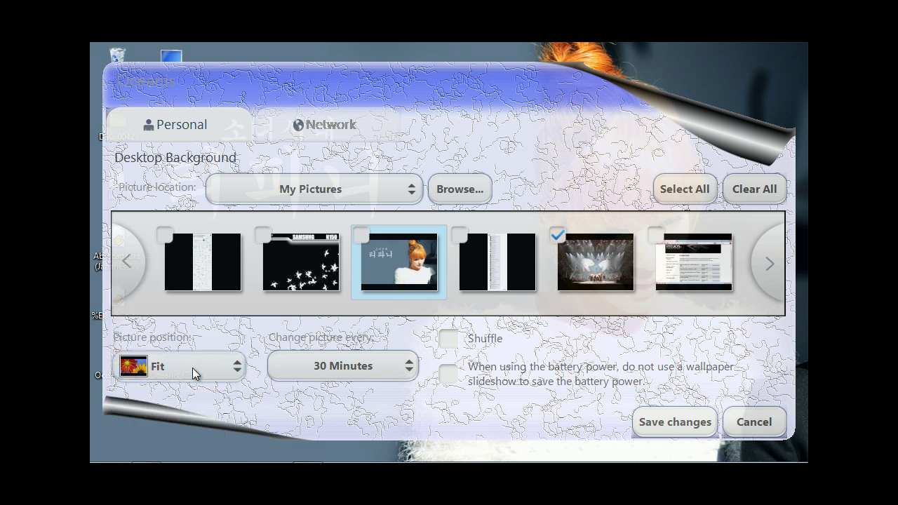
{"action": "left_click", "coordinate": [192, 368]}
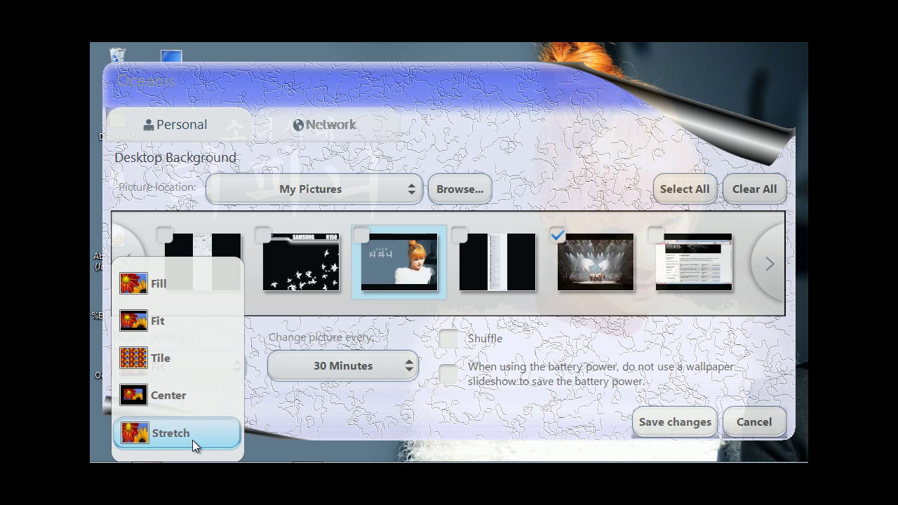
{"action": "left_click", "coordinate": [186, 396]}
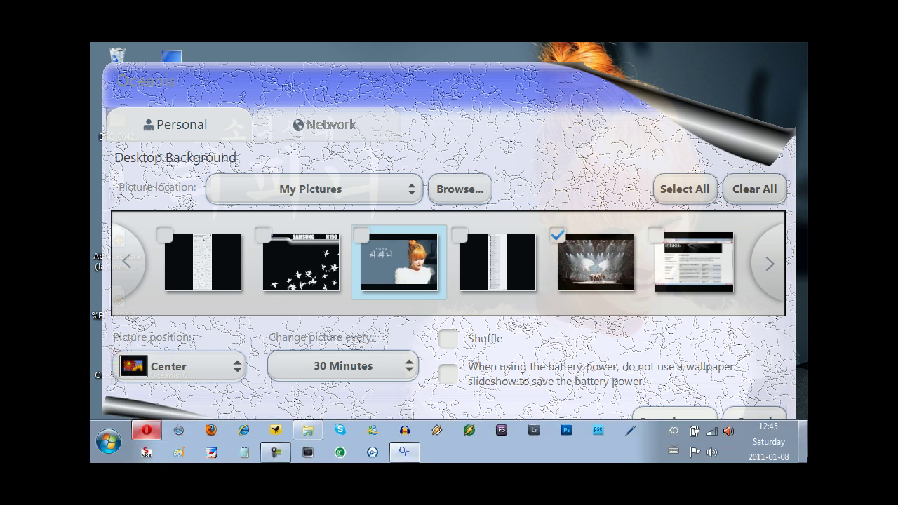
Preview the centered wallpaper on the desktop and restore the Oceanis window
{"action": "left_click", "coordinate": [803, 449]}
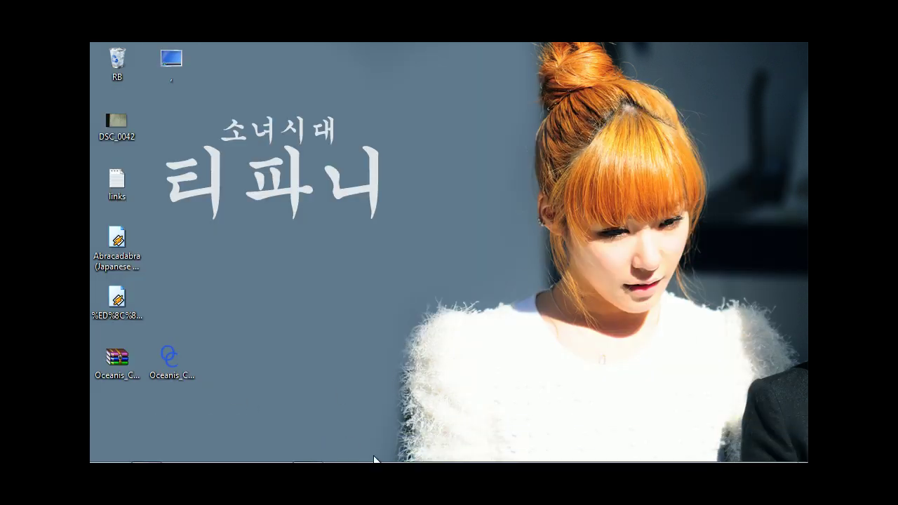
{"action": "mouse_move", "coordinate": [374, 460]}
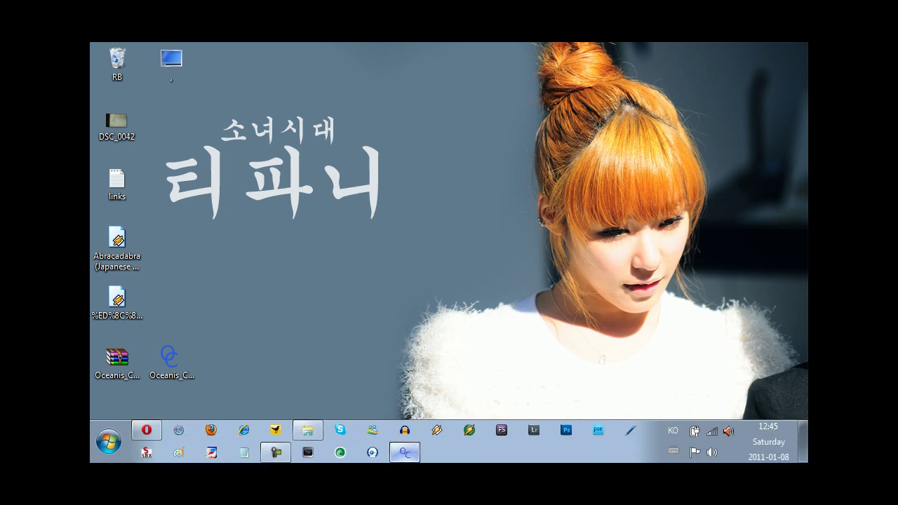
{"action": "left_click", "coordinate": [404, 453]}
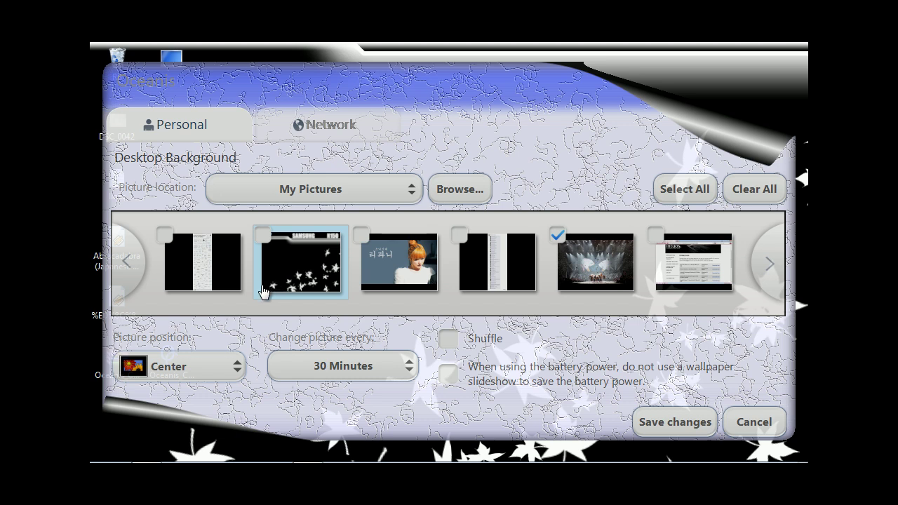
Tile the SAMSUNG N150 wallpaper and preview it on the desktop
{"action": "left_click", "coordinate": [223, 367]}
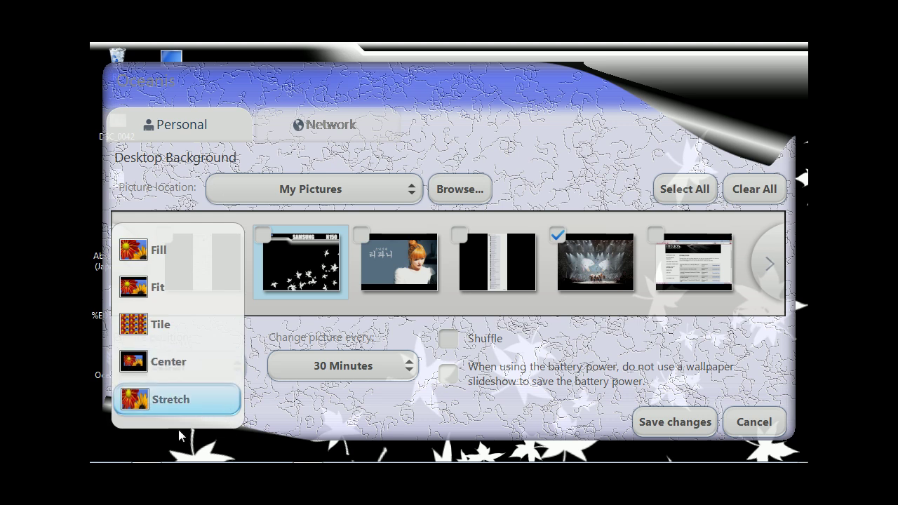
{"action": "left_click", "coordinate": [182, 322]}
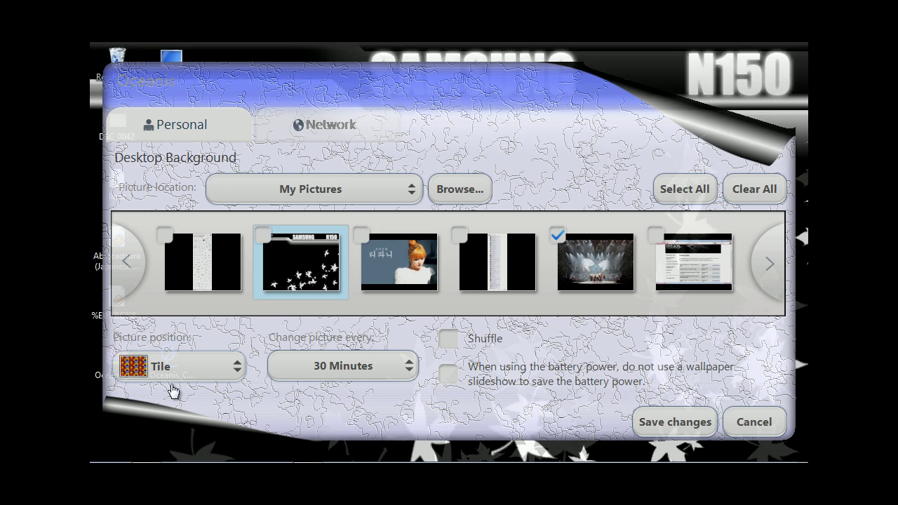
{"action": "left_click", "coordinate": [804, 449]}
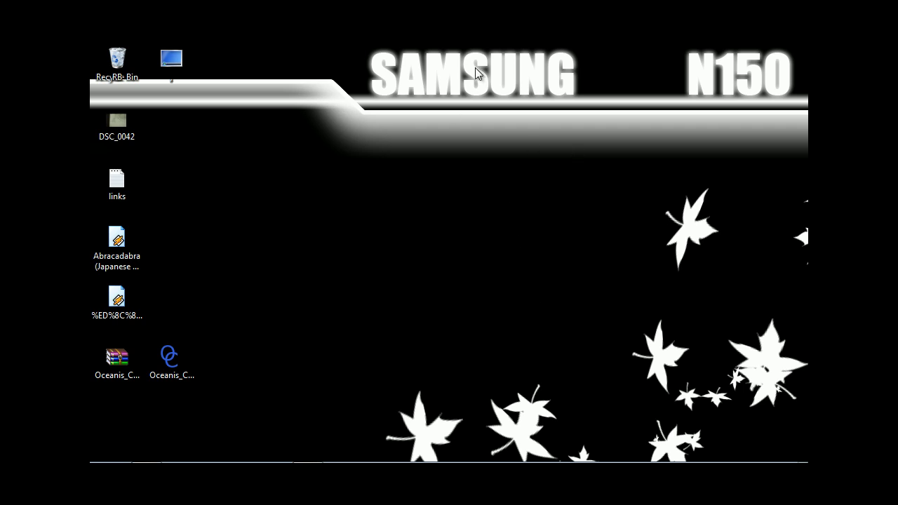
{"action": "mouse_move", "coordinate": [413, 456]}
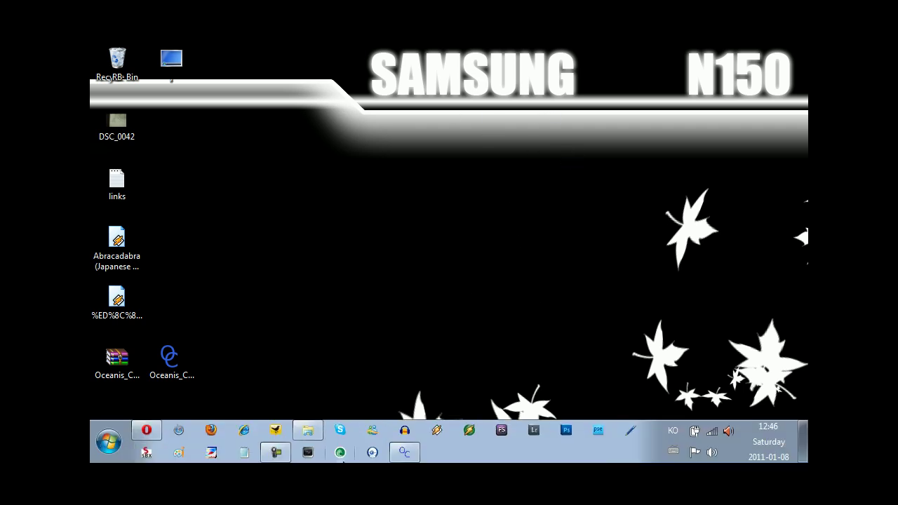
{"action": "left_click", "coordinate": [408, 455]}
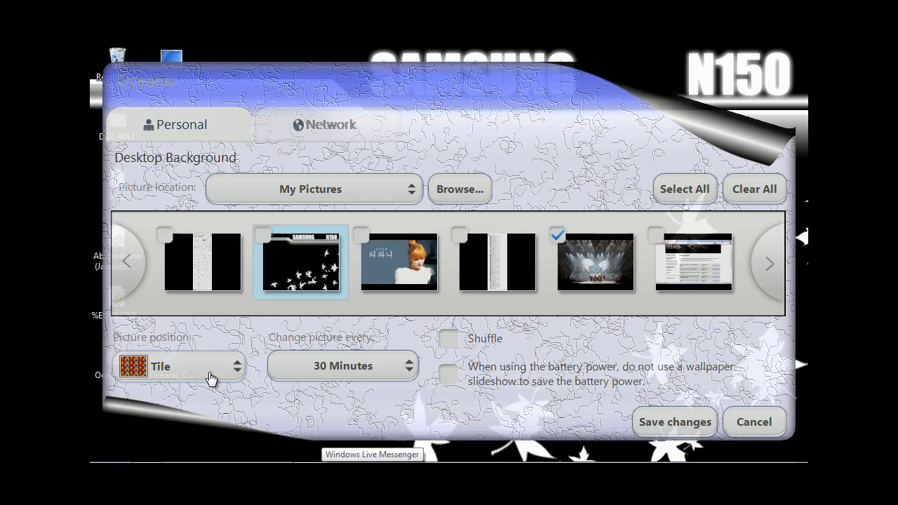
Return the picture position to Center
{"action": "left_click", "coordinate": [210, 374]}
{"action": "left_click", "coordinate": [204, 411]}
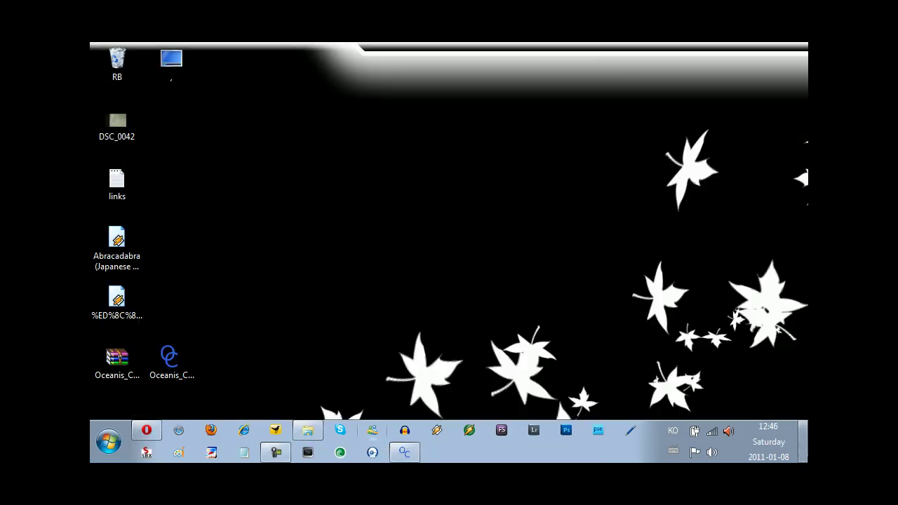
{"action": "left_click", "coordinate": [417, 458]}
Scroll the strip back and choose the purple stage photo of two singers as wallpaper
{"action": "left_click", "coordinate": [128, 265]}
{"action": "left_click", "coordinate": [128, 263]}
{"action": "left_click", "coordinate": [127, 263]}
{"action": "left_click", "coordinate": [128, 264]}
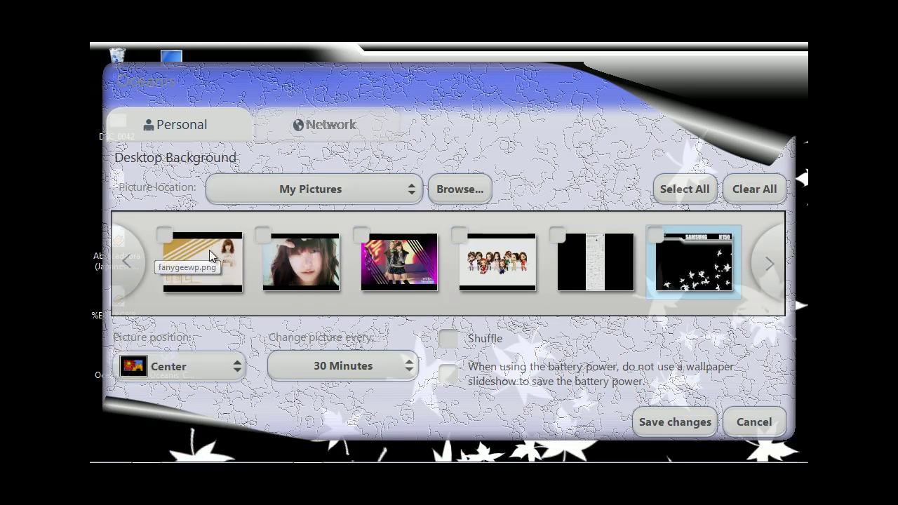
{"action": "left_click", "coordinate": [363, 272]}
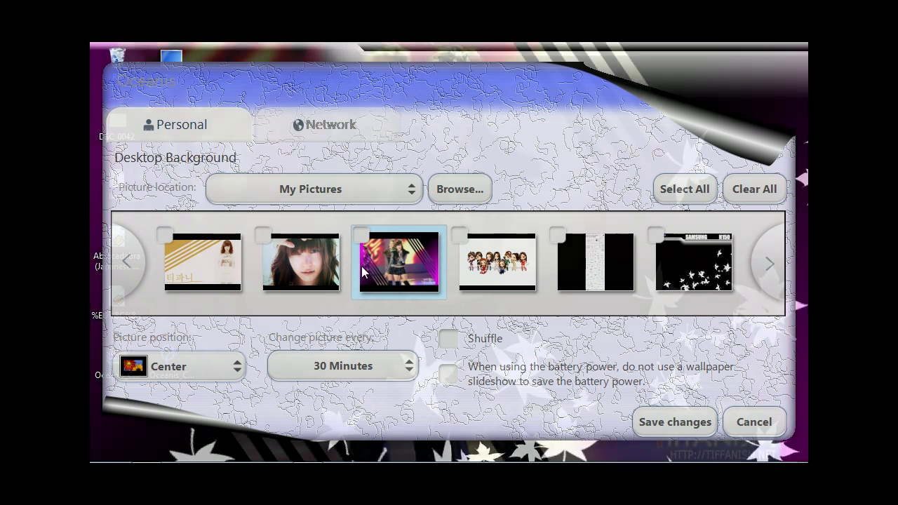
Keep the Center position and preview the new wallpaper on the desktop
{"action": "left_click", "coordinate": [224, 371]}
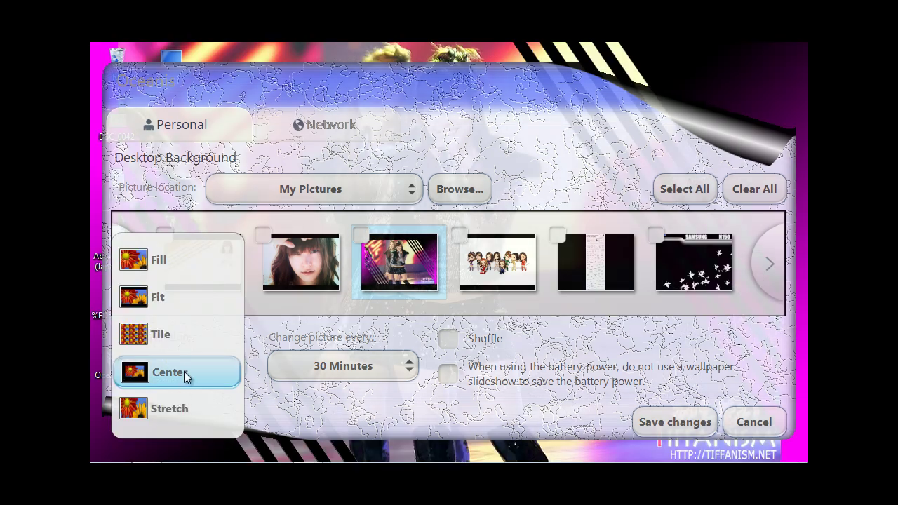
{"action": "left_click", "coordinate": [377, 413]}
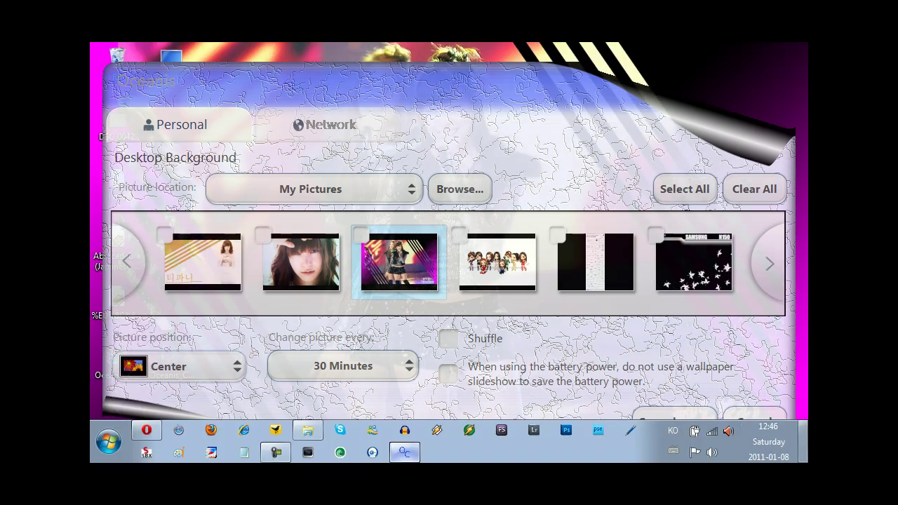
{"action": "key", "text": "Escape"}
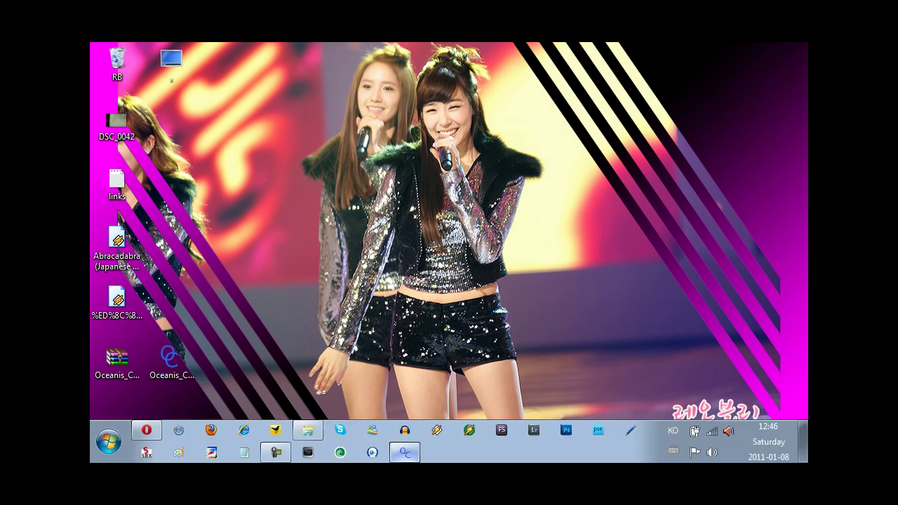
{"action": "left_click", "coordinate": [400, 454]}
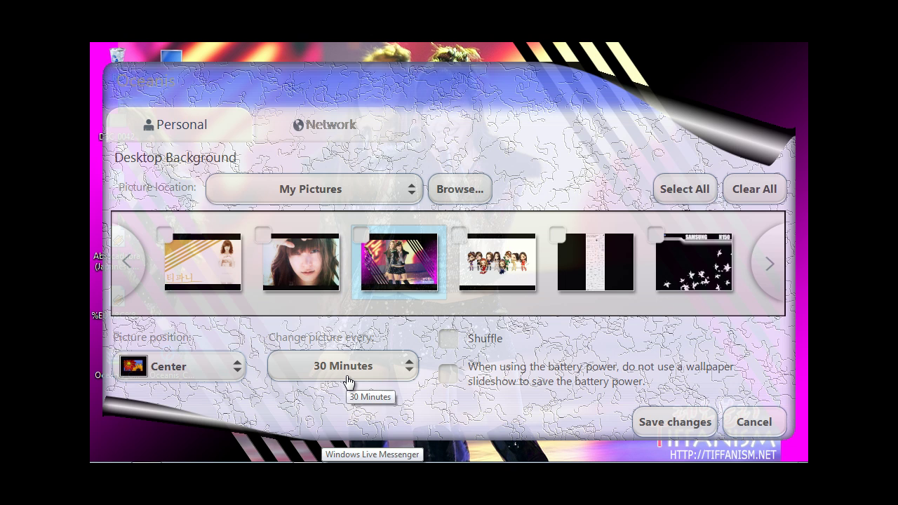
{"action": "left_click", "coordinate": [347, 381]}
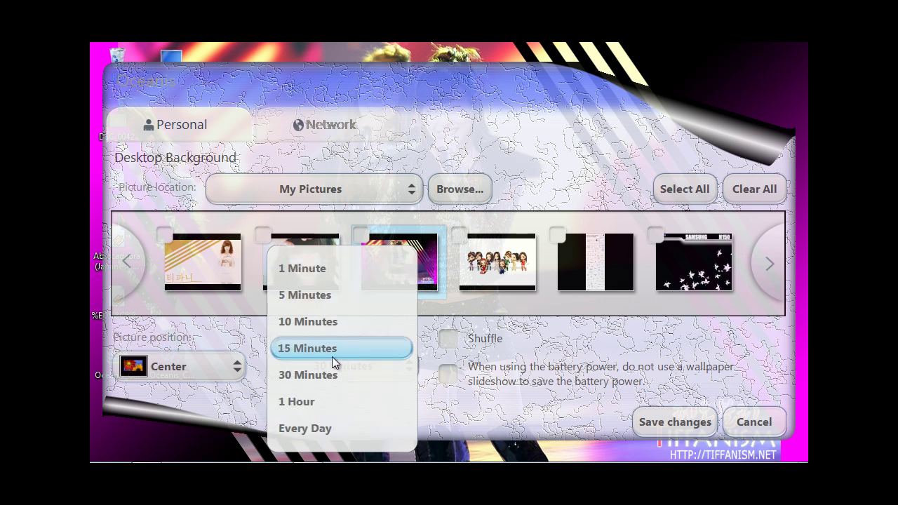
{"action": "left_click", "coordinate": [561, 323]}
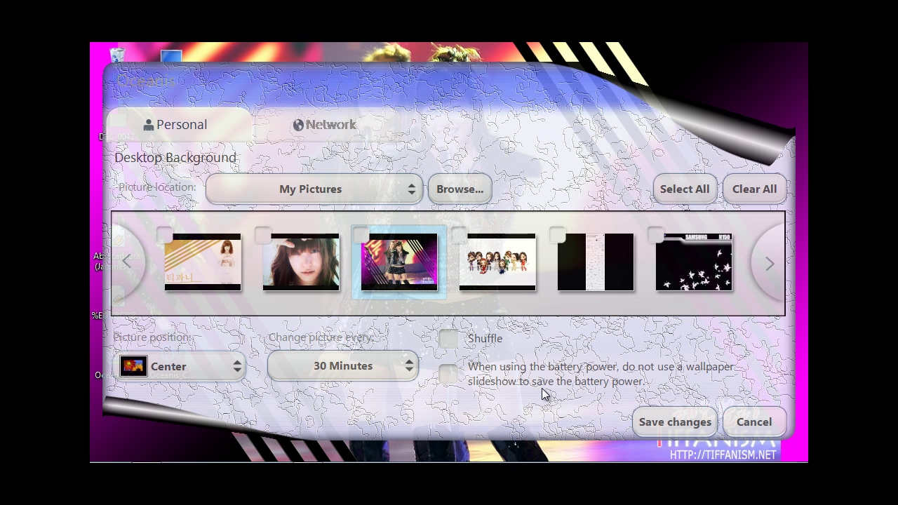
Scroll the thumbnails forward and pick the ticked white-lit concert-stage photo as background
{"action": "left_click", "coordinate": [766, 267]}
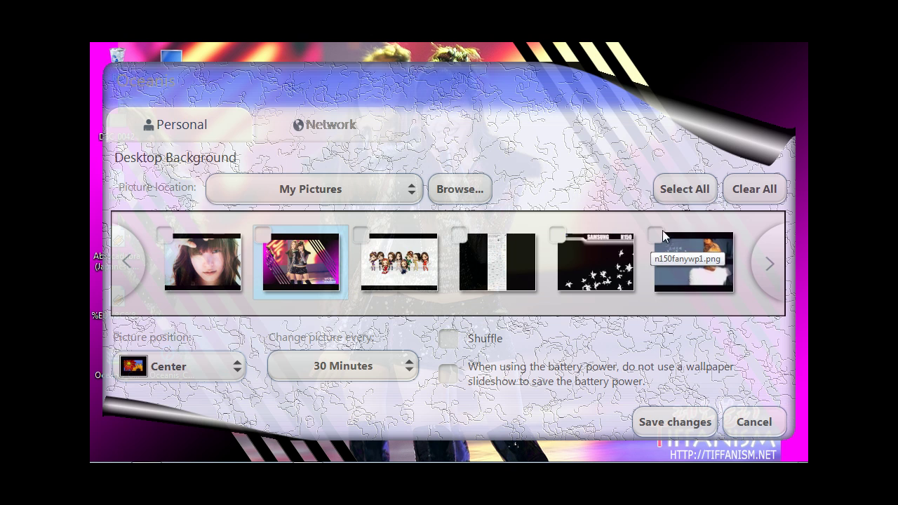
{"action": "left_click", "coordinate": [769, 266]}
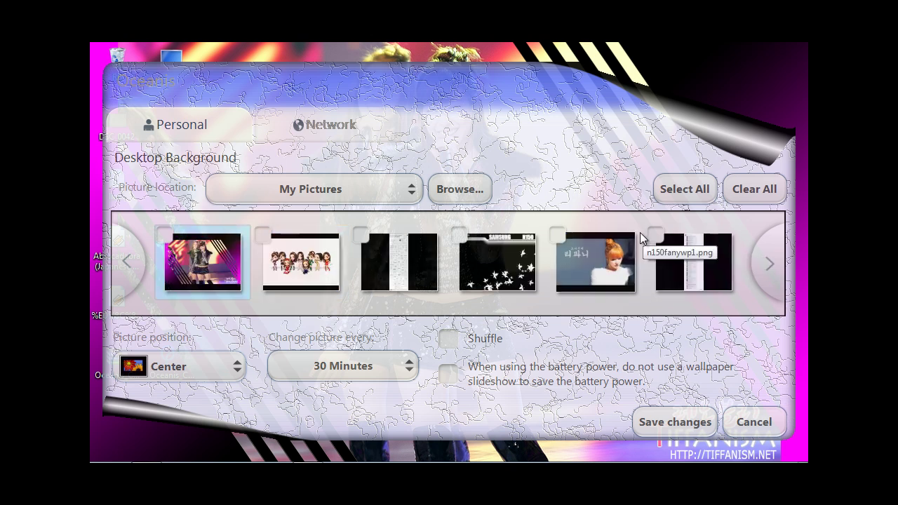
{"action": "left_click", "coordinate": [771, 263]}
{"action": "left_click", "coordinate": [771, 263]}
{"action": "left_click", "coordinate": [771, 264]}
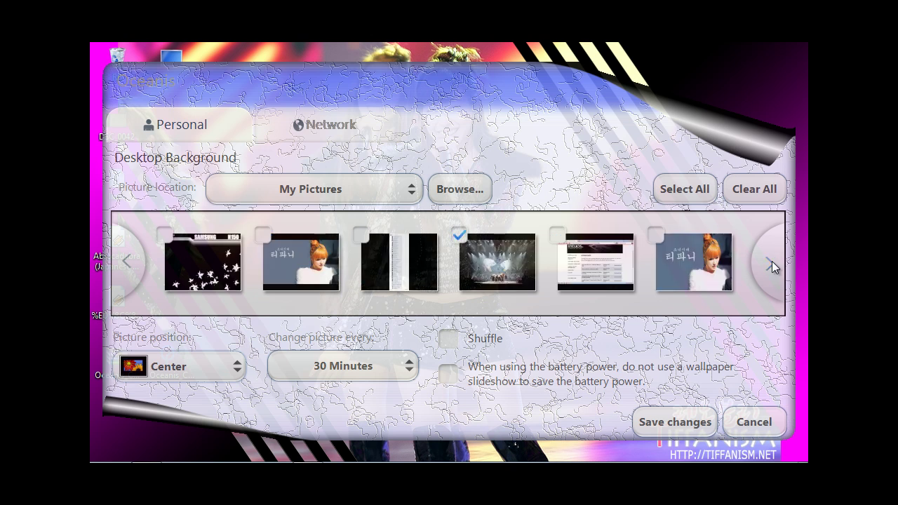
{"action": "left_click", "coordinate": [502, 277]}
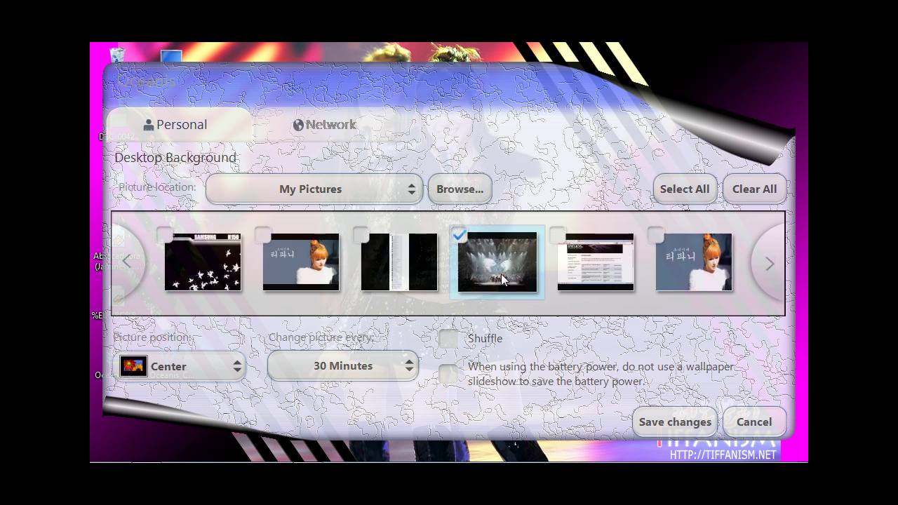